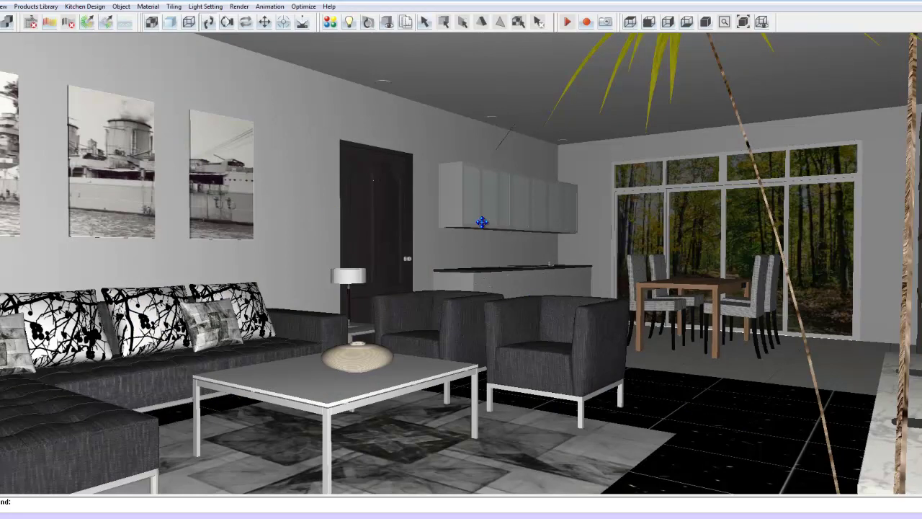
Turn the view through the room to bring the living room windows, curtains and TV cabinet into sight
drag(482, 223, 443, 341)
drag(237, 321, 569, 321)
click(120, 6)
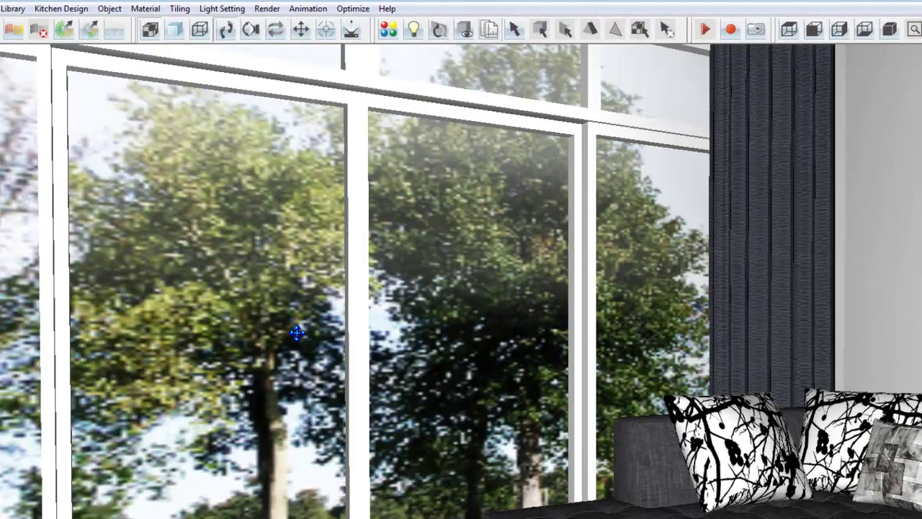
drag(284, 338, 700, 371)
drag(642, 356, 684, 358)
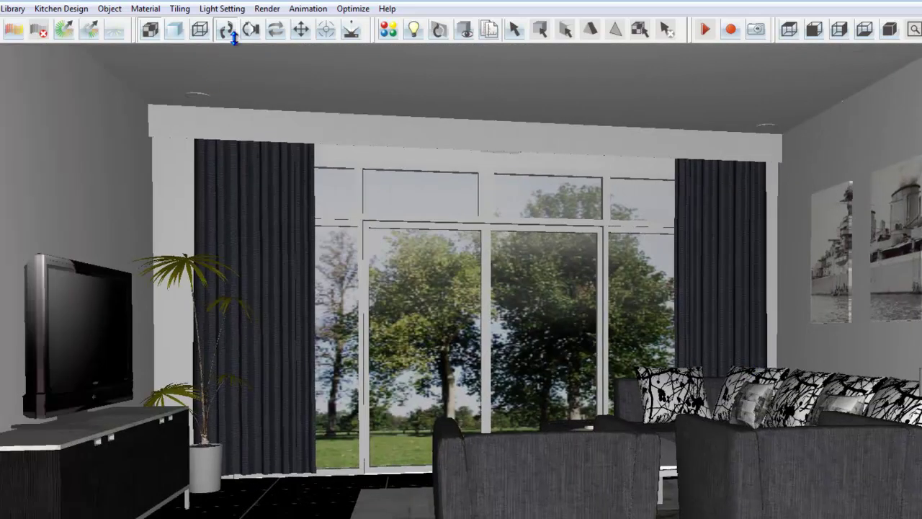
Tilt, orbit and pan the view to frame the garden windows from behind the armchairs
click(252, 29)
drag(477, 198, 322, 35)
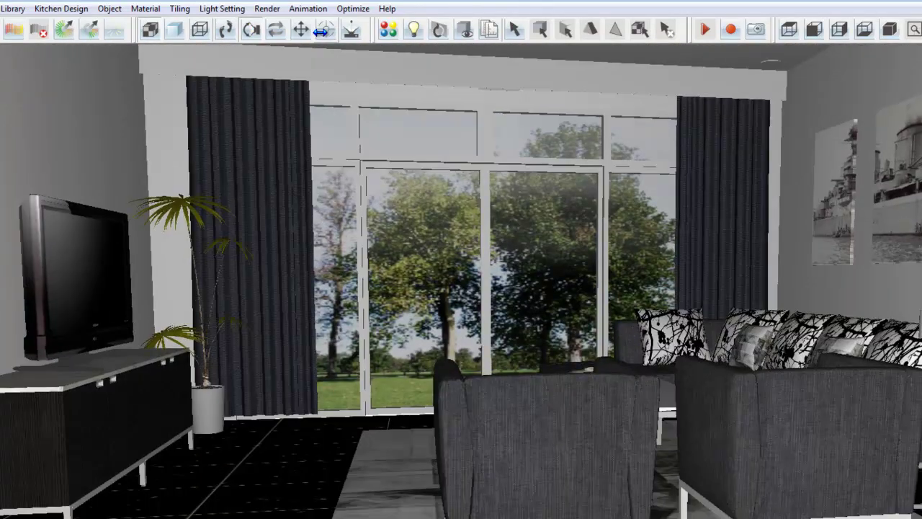
click(276, 31)
drag(505, 348, 500, 374)
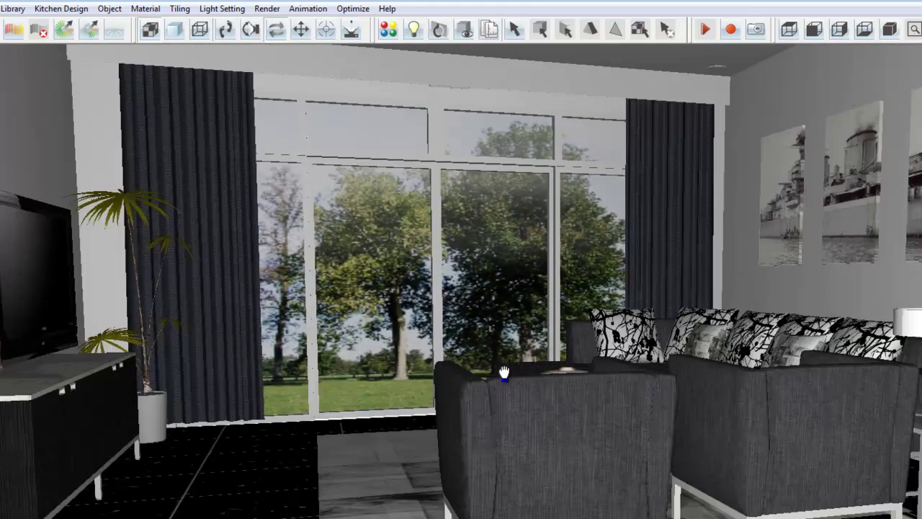
drag(449, 328, 428, 310)
click(303, 36)
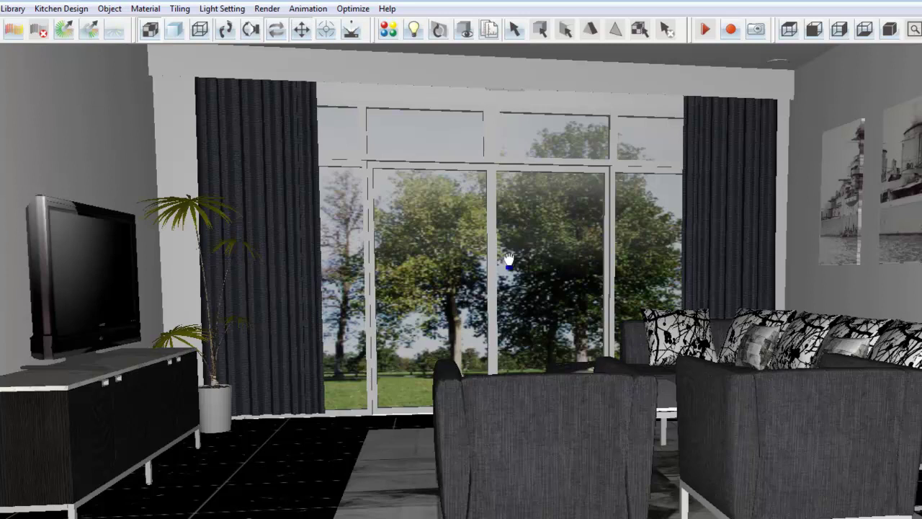
drag(516, 278, 367, 105)
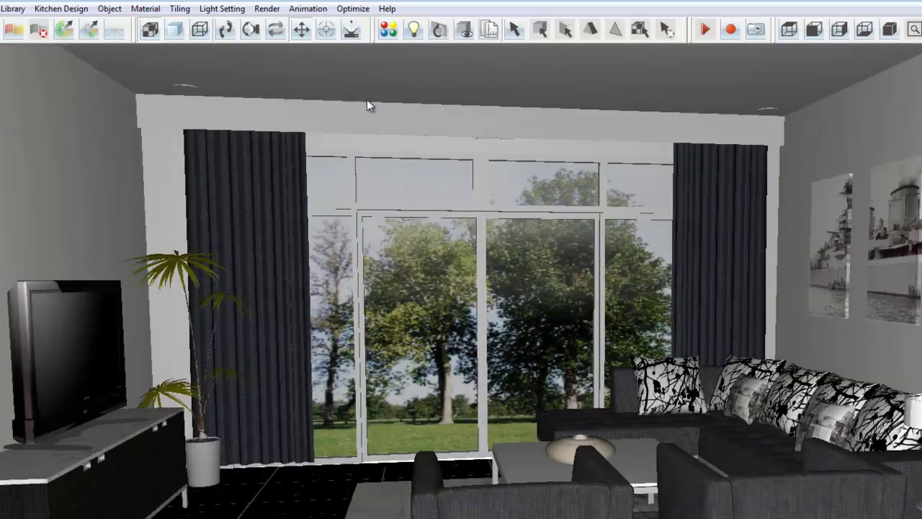
Re-aim the view at picked points on the picture wall and back toward the garden windows
click(328, 38)
click(844, 316)
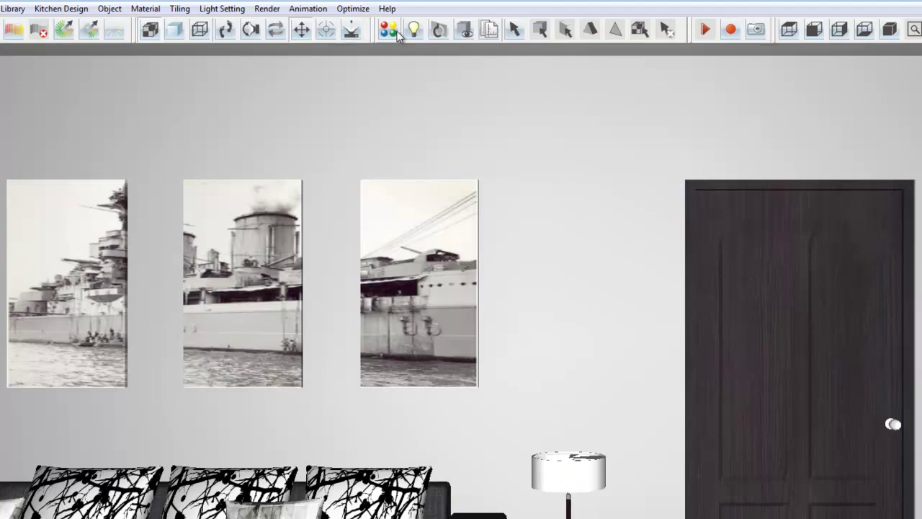
click(322, 33)
click(240, 300)
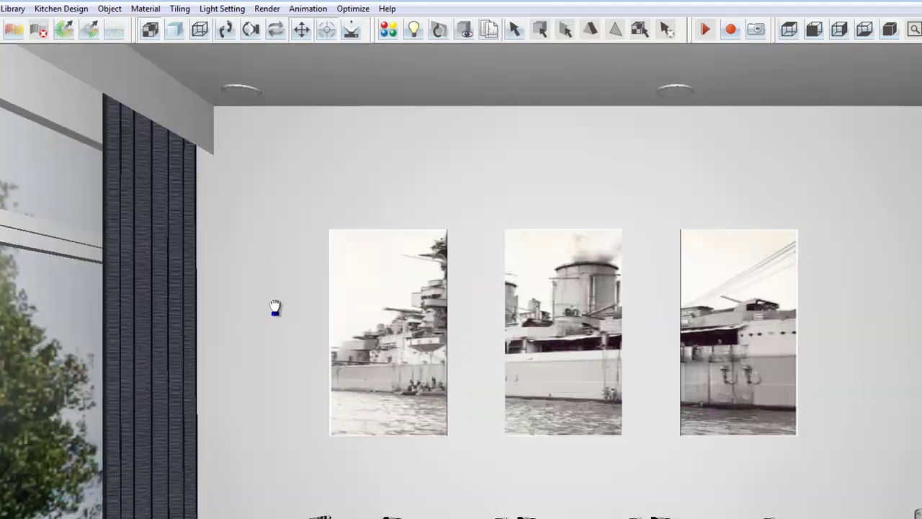
click(329, 33)
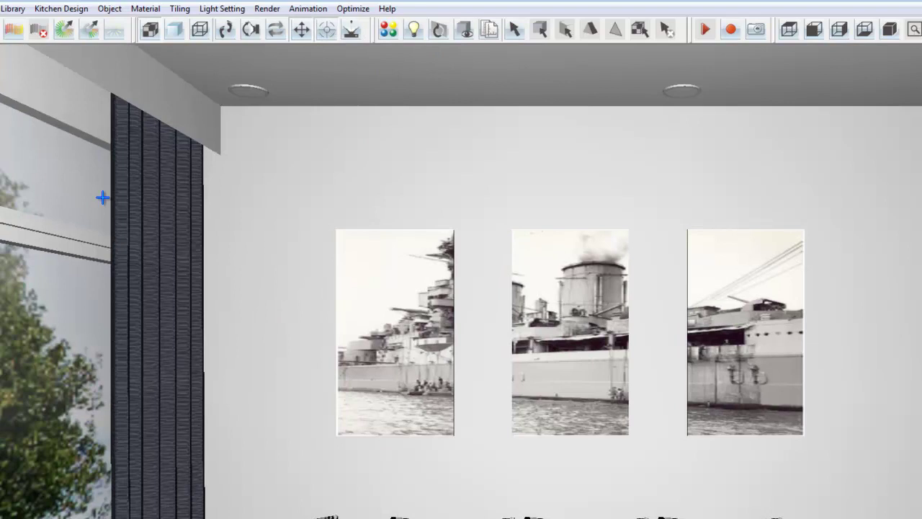
click(44, 472)
click(327, 29)
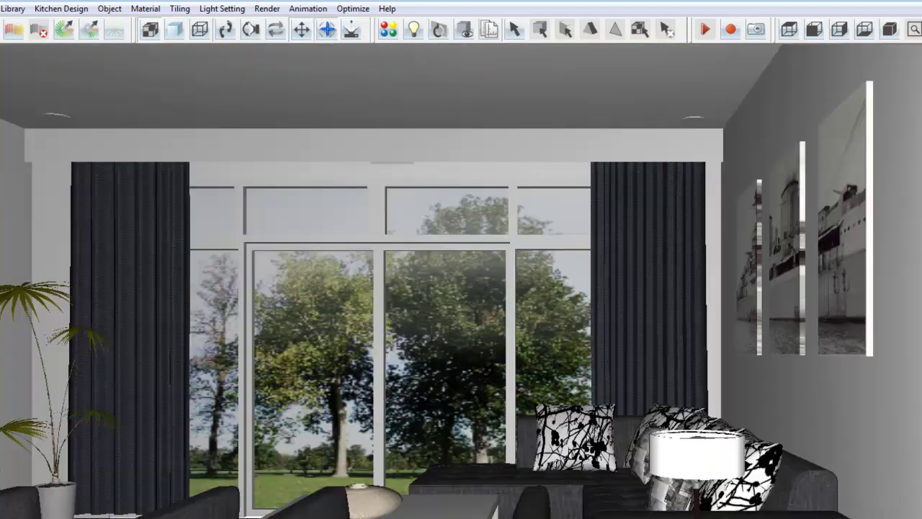
click(337, 362)
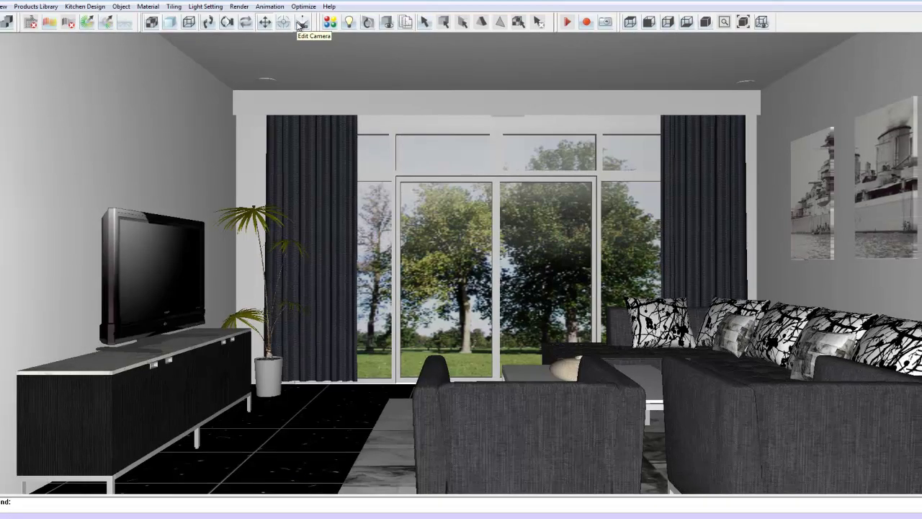
Start editing the camera and reposition it on the floor plan near the bright area of the living room
click(302, 24)
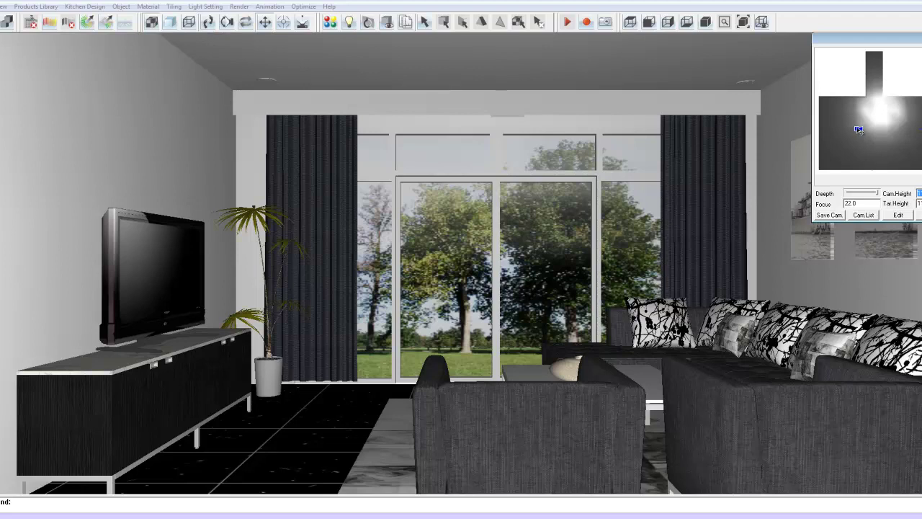
mouse_move(858, 131)
mouse_down()
mouse_move(858, 164)
mouse_move(839, 129)
mouse_move(844, 108)
mouse_move(915, 109)
mouse_move(921, 151)
mouse_move(862, 147)
mouse_move(873, 159)
mouse_move(835, 152)
mouse_move(832, 137)
mouse_up()
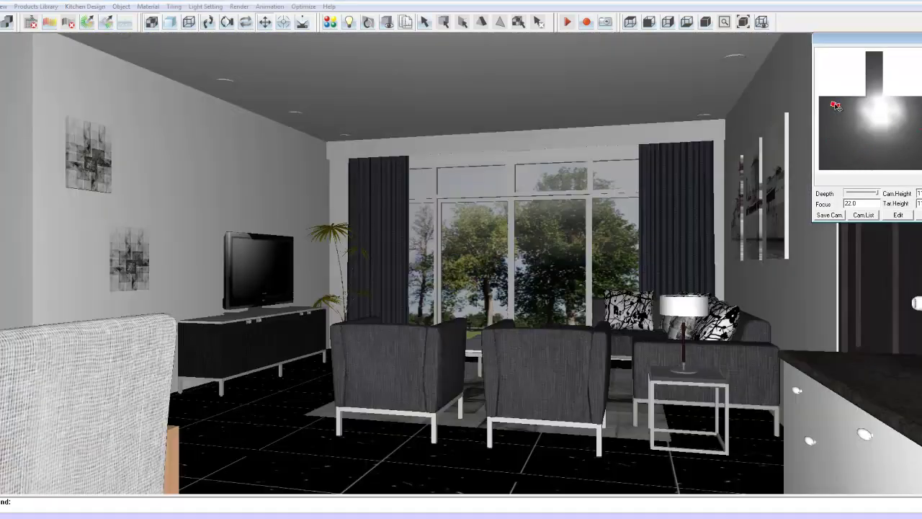
drag(836, 106, 886, 118)
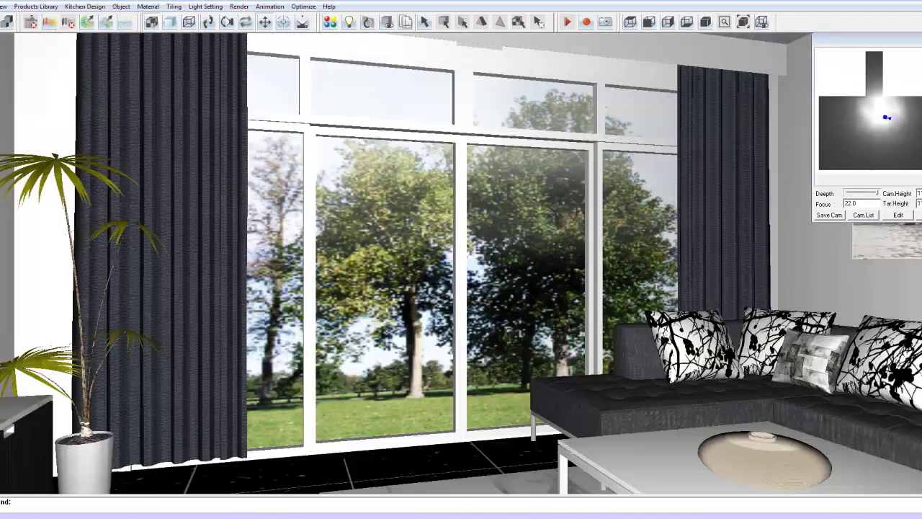
Place the camera target in the kitchen's dining corner and shift the camera back so the wall shelves come into view
click(837, 159)
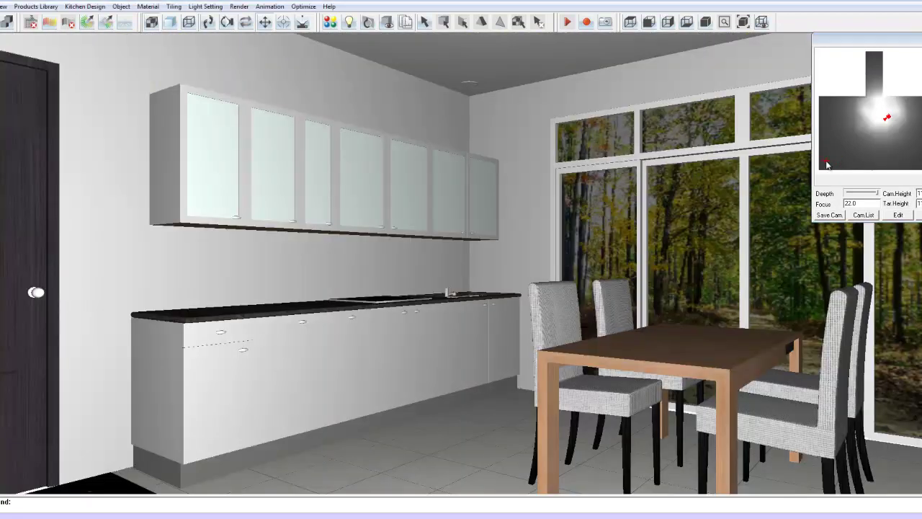
drag(826, 163, 826, 157)
click(517, 297)
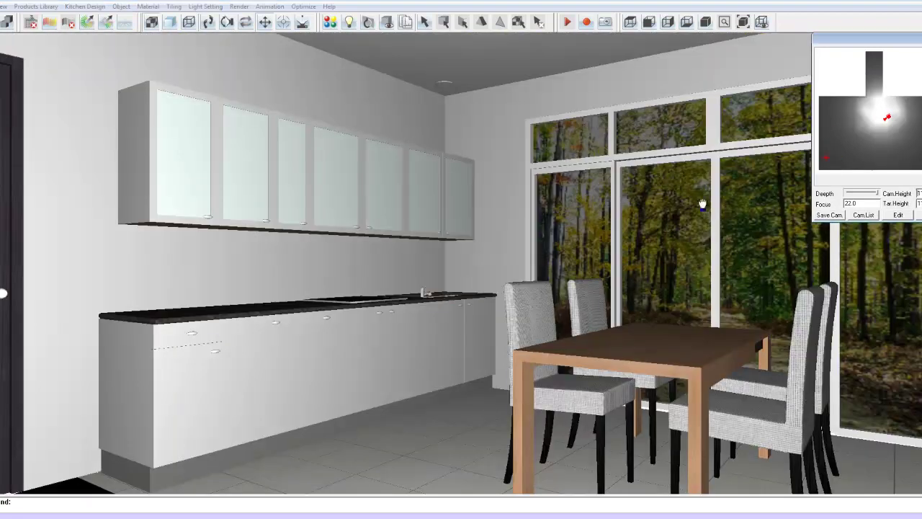
drag(827, 133, 830, 149)
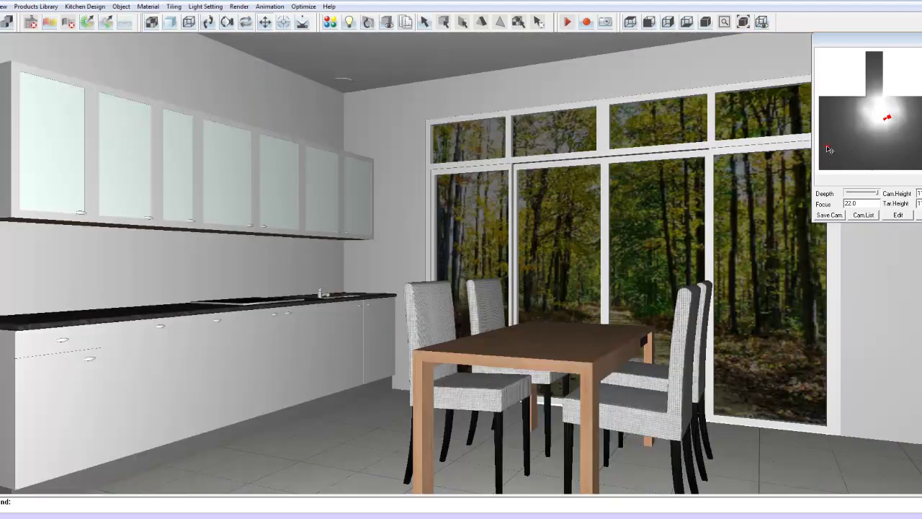
drag(888, 119, 910, 113)
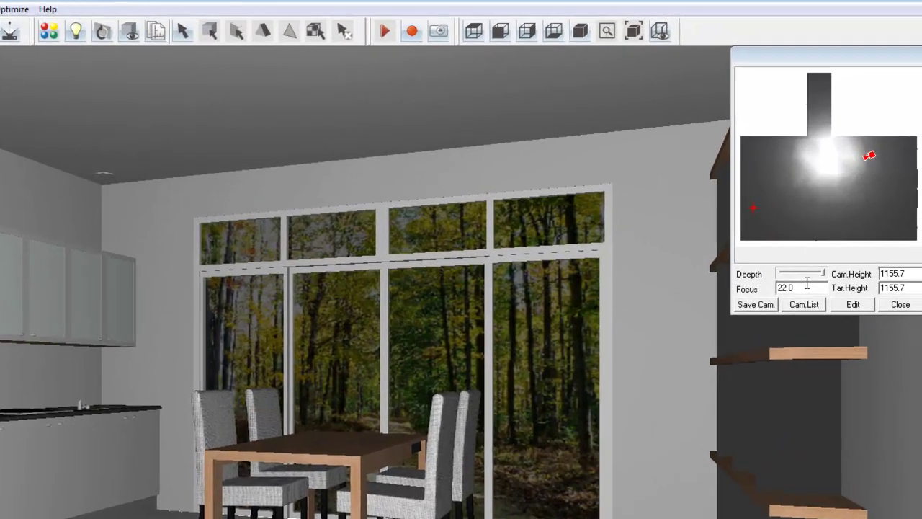
Try camera focus values of 12 and 45, and set the focus back to 22
drag(843, 234, 798, 232)
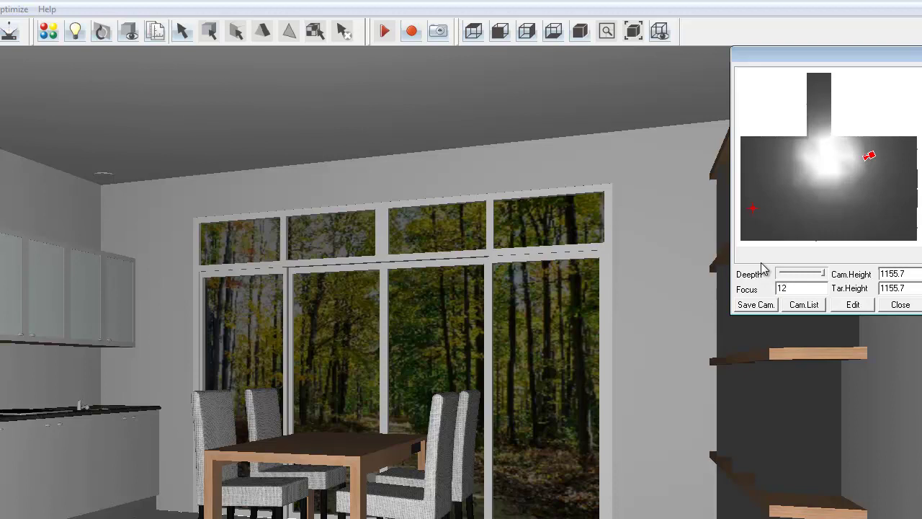
text(12)
key(Return)
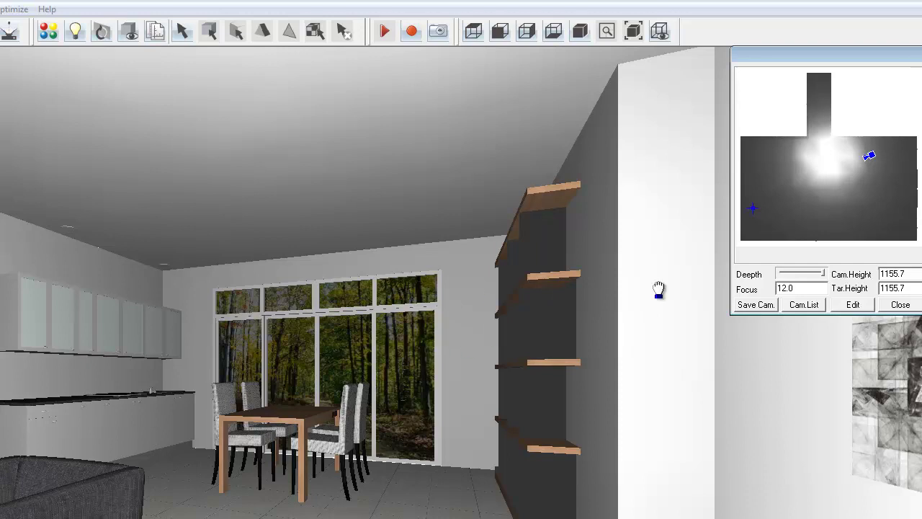
drag(807, 291, 694, 301)
key(Return)
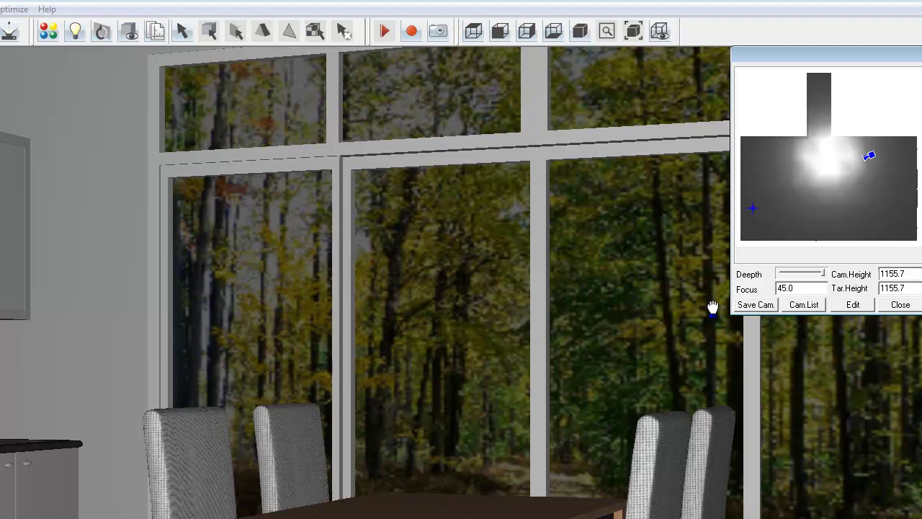
drag(810, 289, 744, 304)
key(Return)
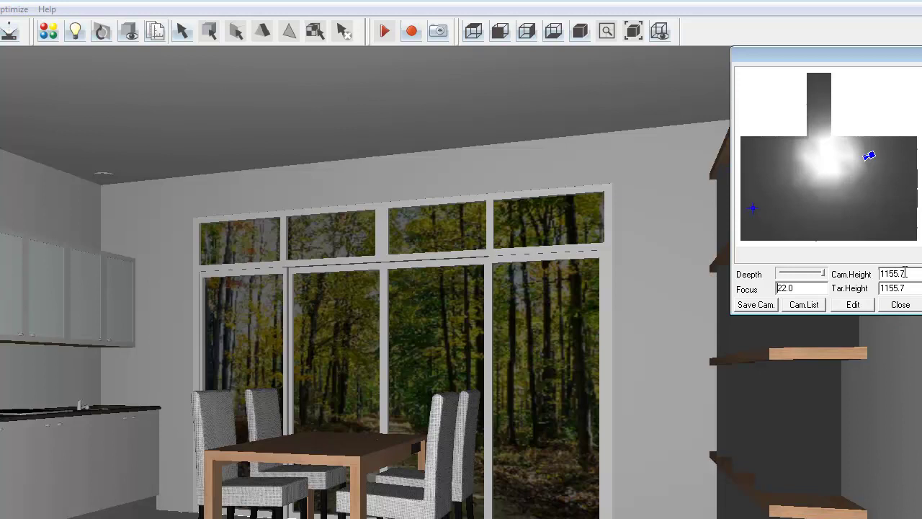
Set the camera height to 1800 and the target height to 200
drag(904, 272, 855, 271)
text(1800)
key(Return)
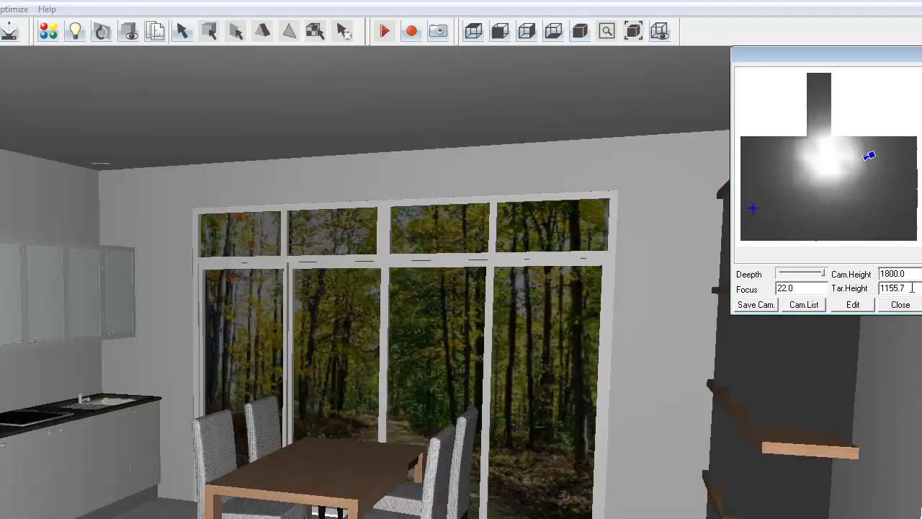
drag(912, 288, 828, 282)
text(200)
key(Return)
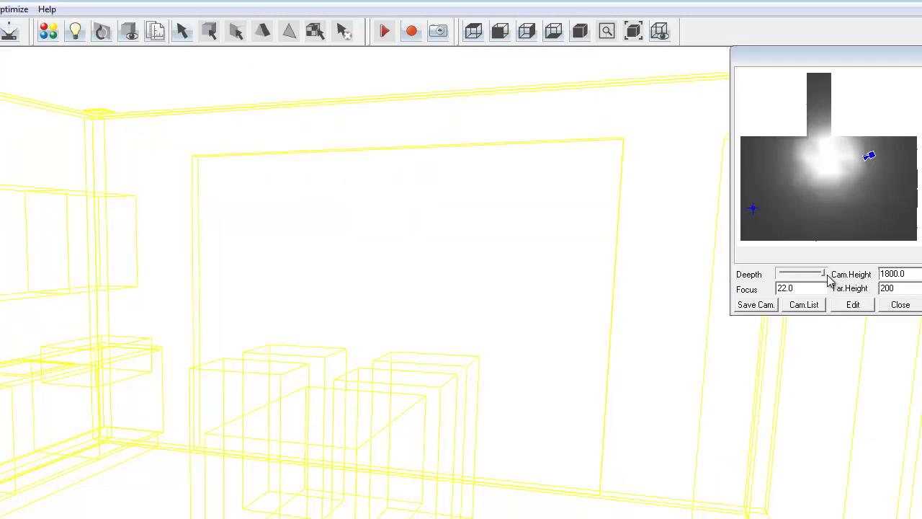
Set both the camera height and the target height to 1200
drag(861, 272, 836, 261)
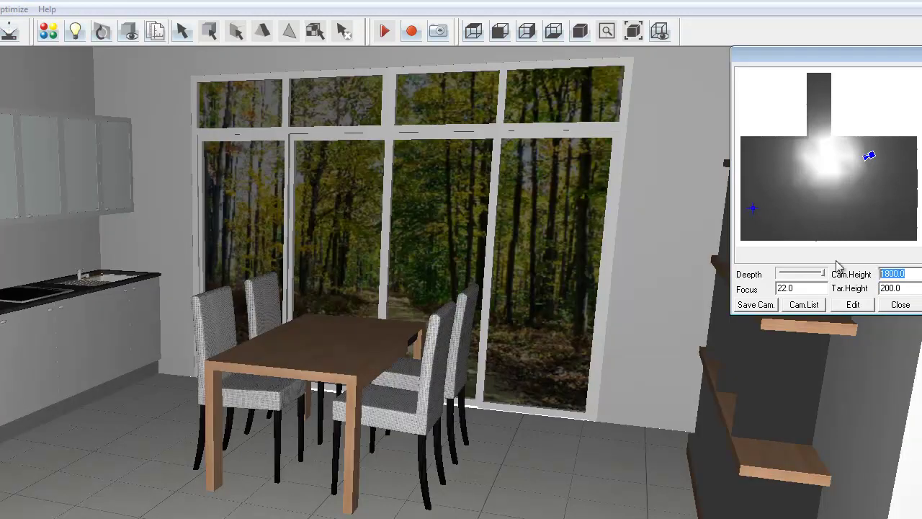
text(1)
key(Tab)
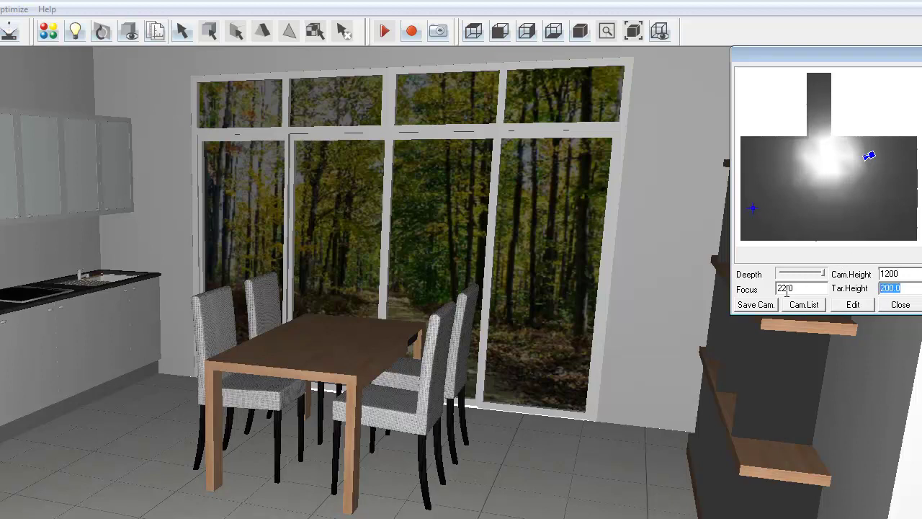
text(12)
key(Return)
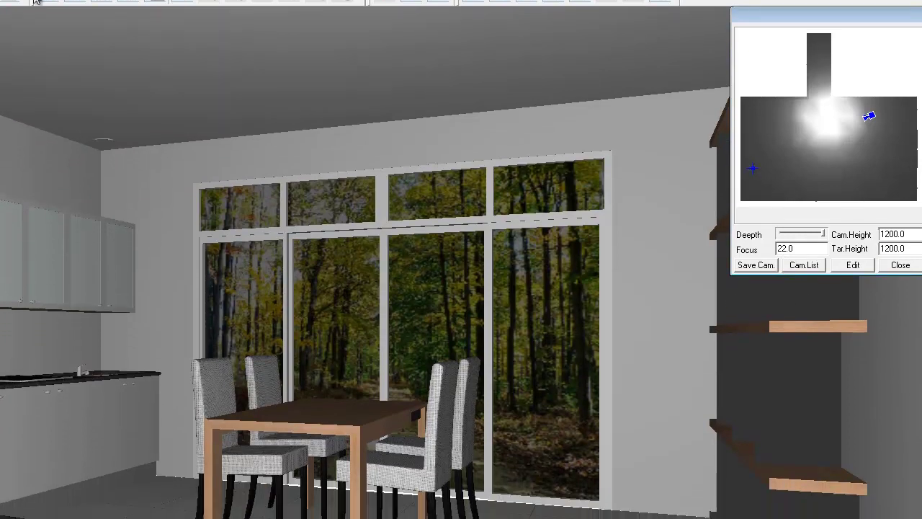
Move the camera closer to the dining area on the plan and save it as "kitchen view"
drag(872, 113, 842, 106)
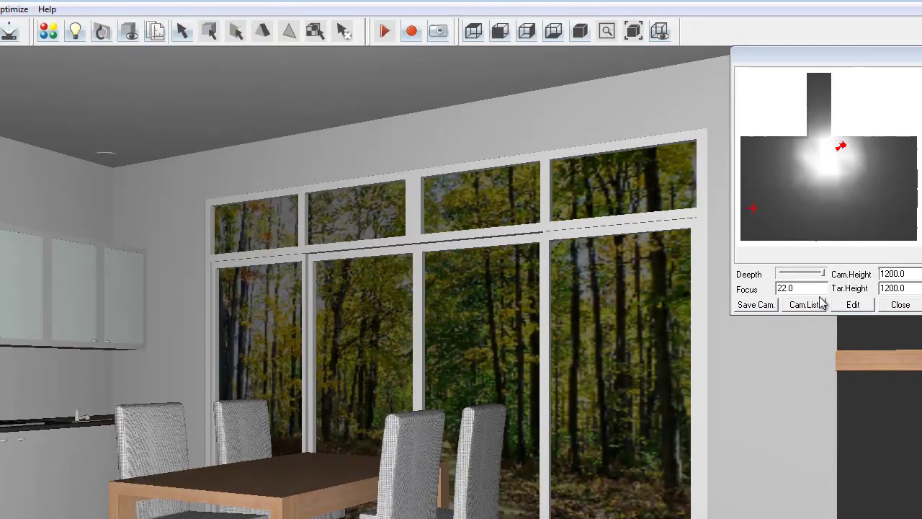
click(760, 258)
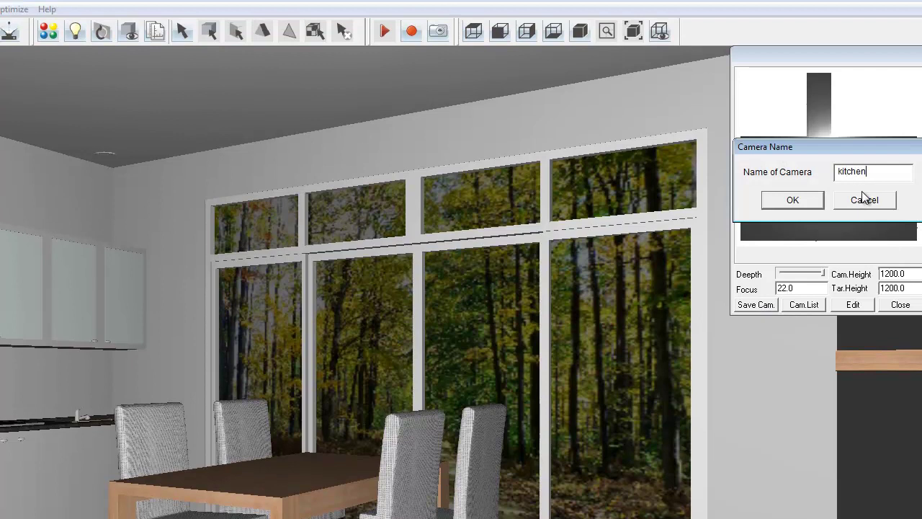
text(kitchen view)
click(792, 202)
Reposition the camera and its target to face the corner sofa, and tilt the view down toward the coffee table
drag(841, 148, 780, 158)
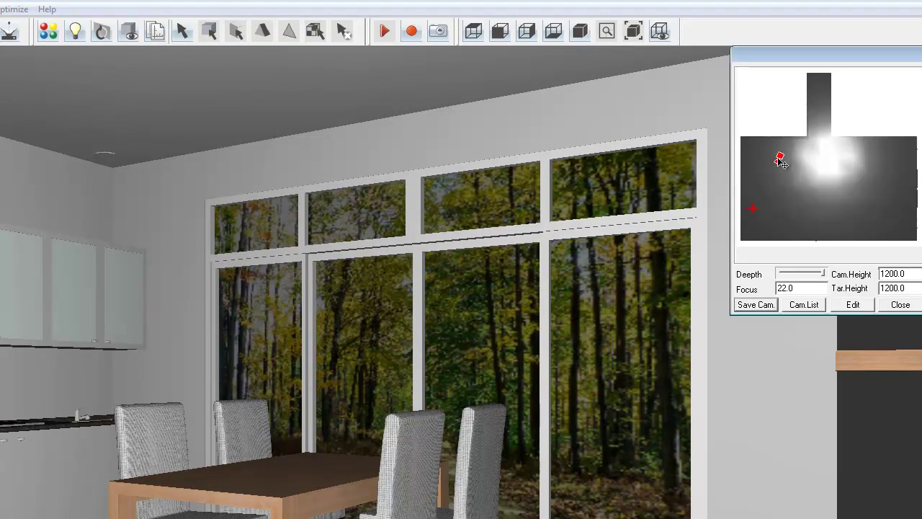
mouse_move(753, 209)
mouse_down()
mouse_move(901, 218)
mouse_move(902, 206)
mouse_up()
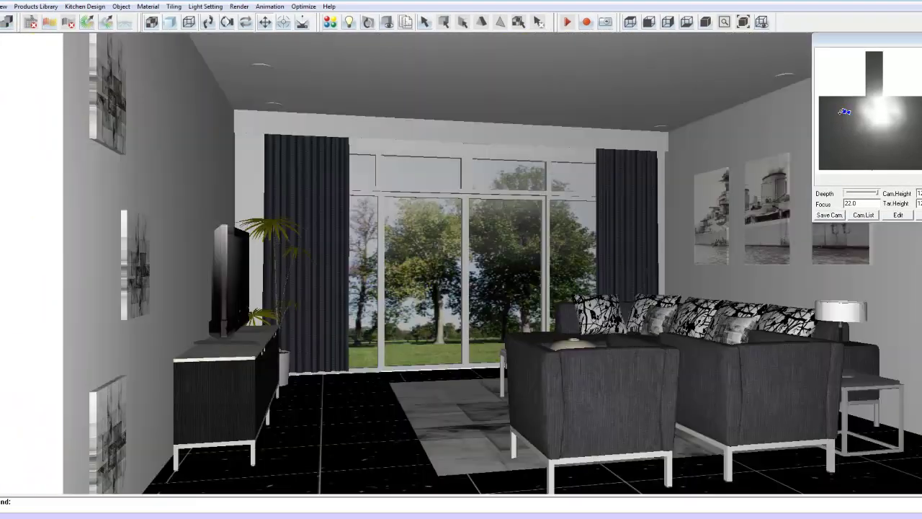
drag(844, 111, 885, 108)
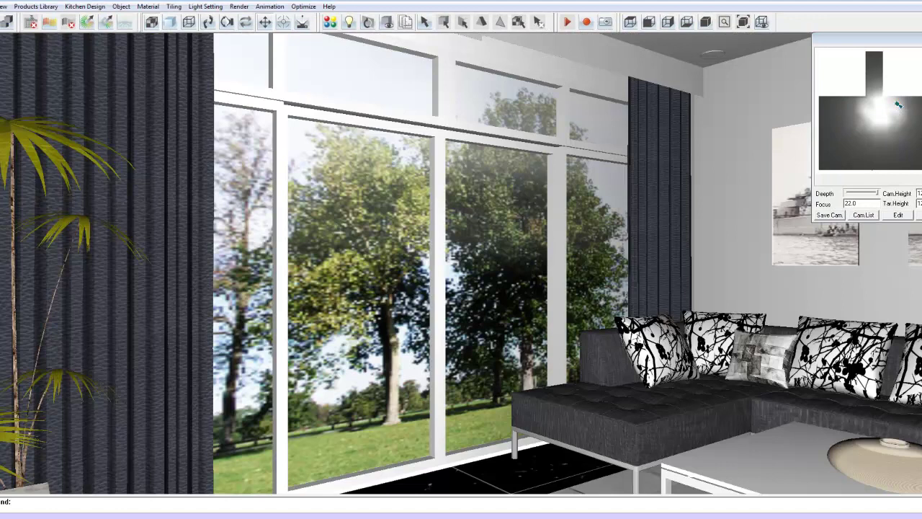
click(898, 104)
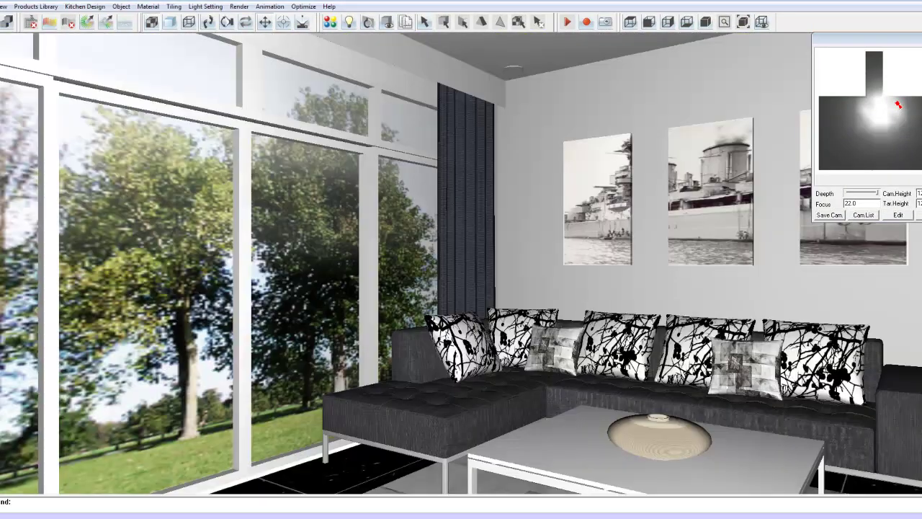
drag(900, 107, 899, 108)
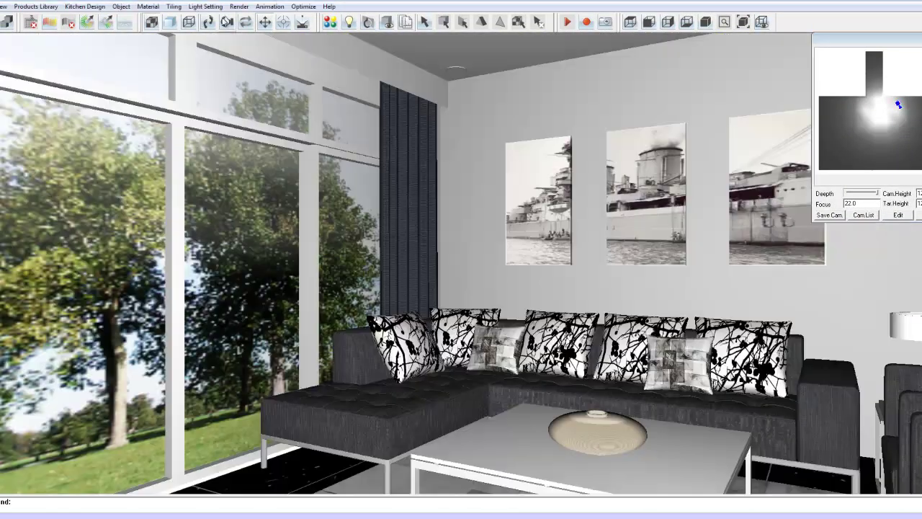
click(226, 25)
drag(348, 122, 346, 111)
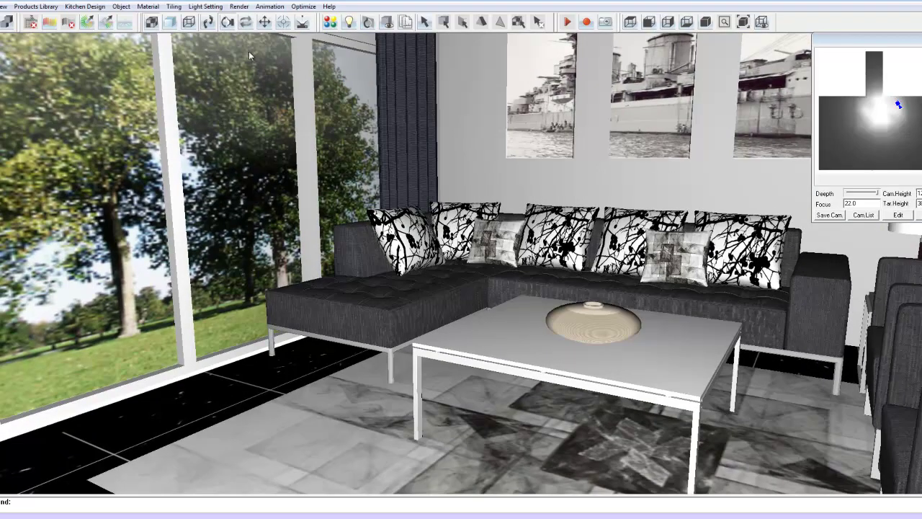
Shift the view so the coffee table, corner sofa and armchairs are framed, and save the camera as "Lounge View"
drag(495, 131, 427, 130)
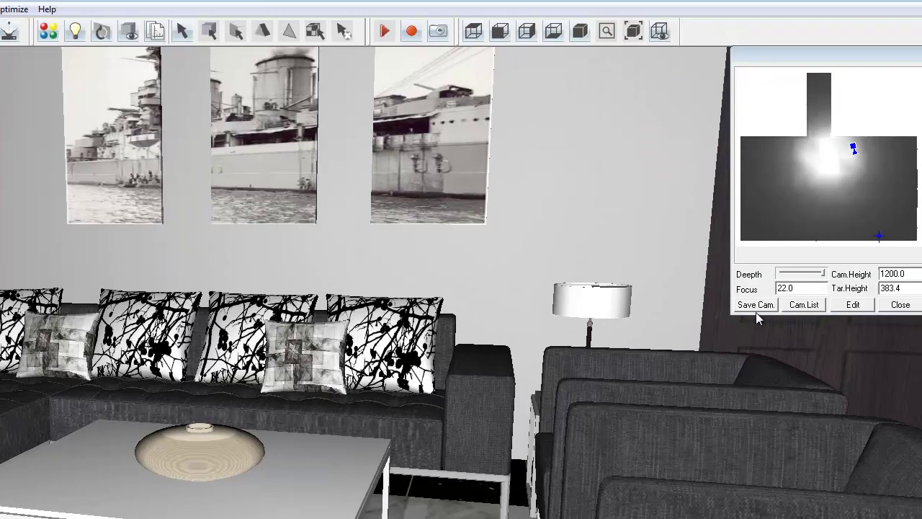
click(755, 308)
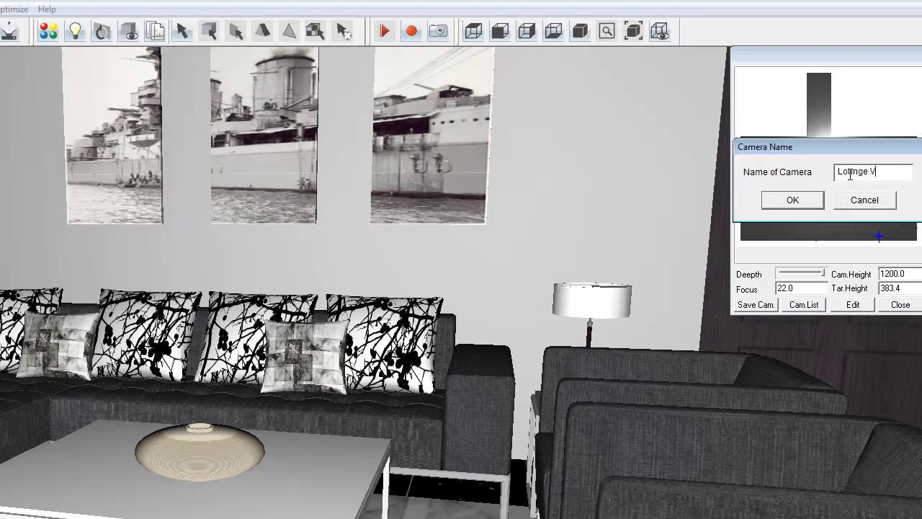
text(Lounge View)
click(792, 200)
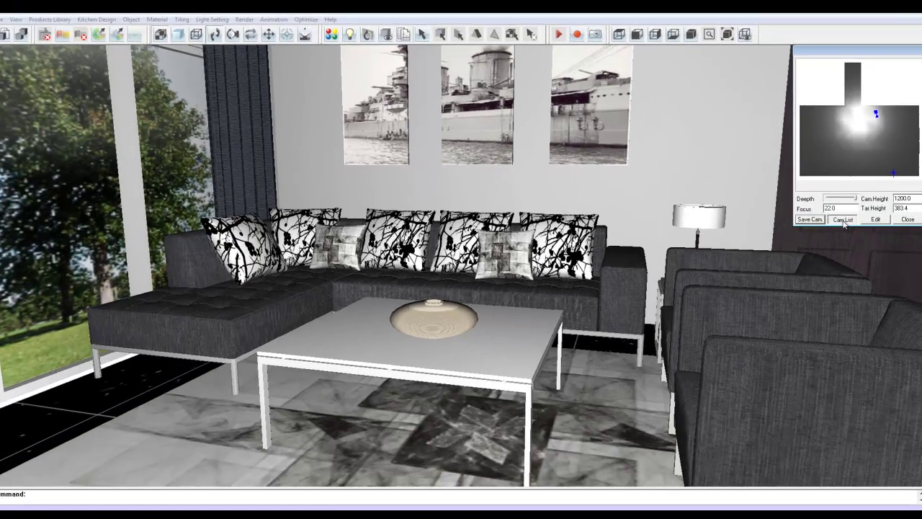
Open the list of saved cameras and recall "View 2", "kitchen view" and "Lounge View" in turn
click(804, 306)
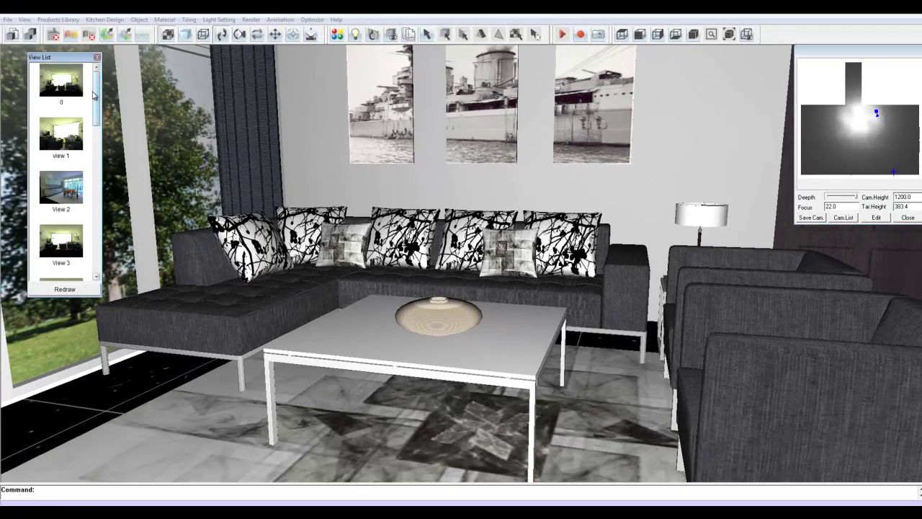
drag(96, 92, 101, 121)
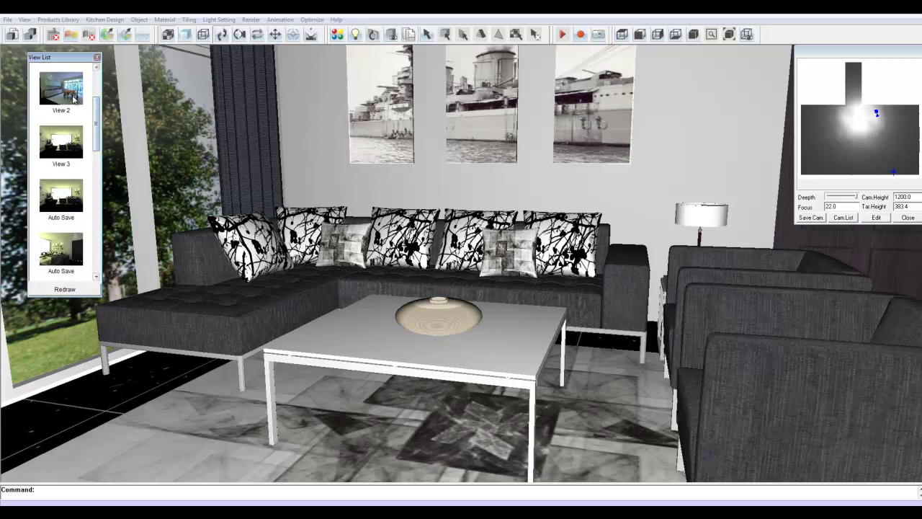
click(82, 95)
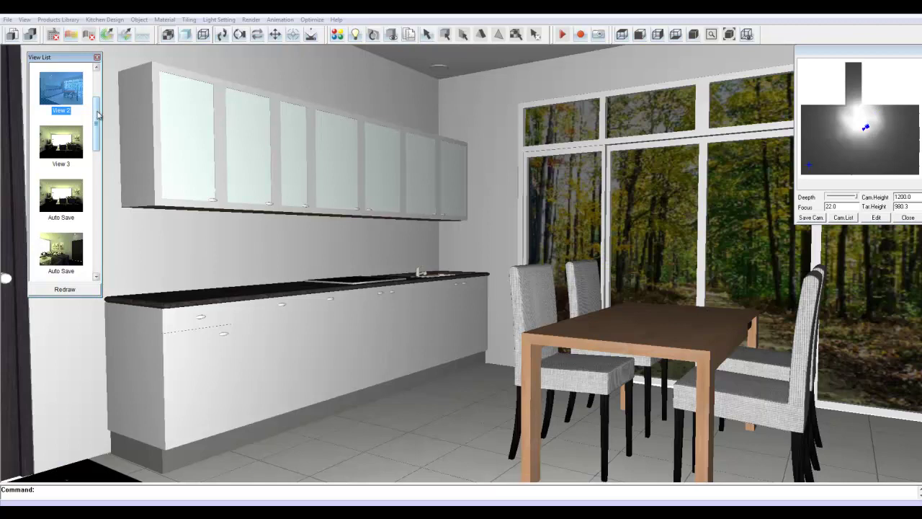
scroll(99, 136, down, 3)
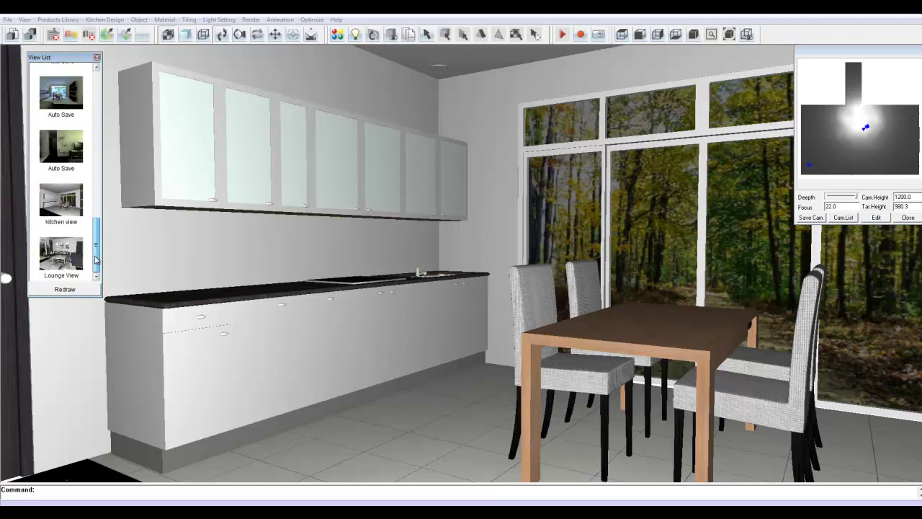
click(63, 201)
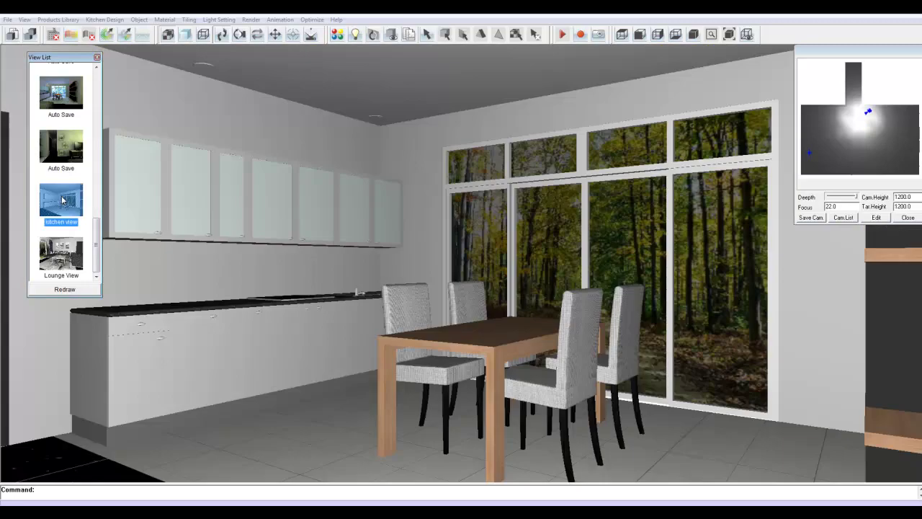
click(69, 253)
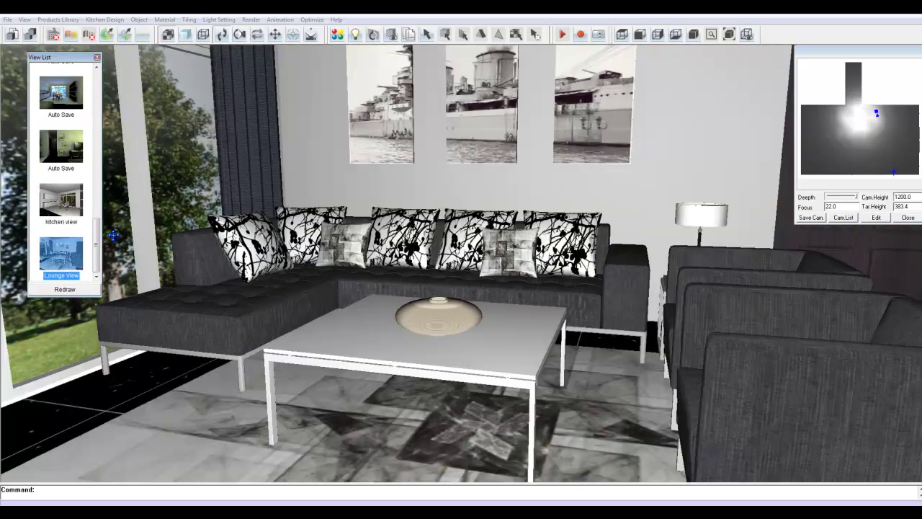
Recall auto-saved views from the camera list, including the hallway with the tall vase, and return to the kitchen and dining view
scroll(96, 248, up, 3)
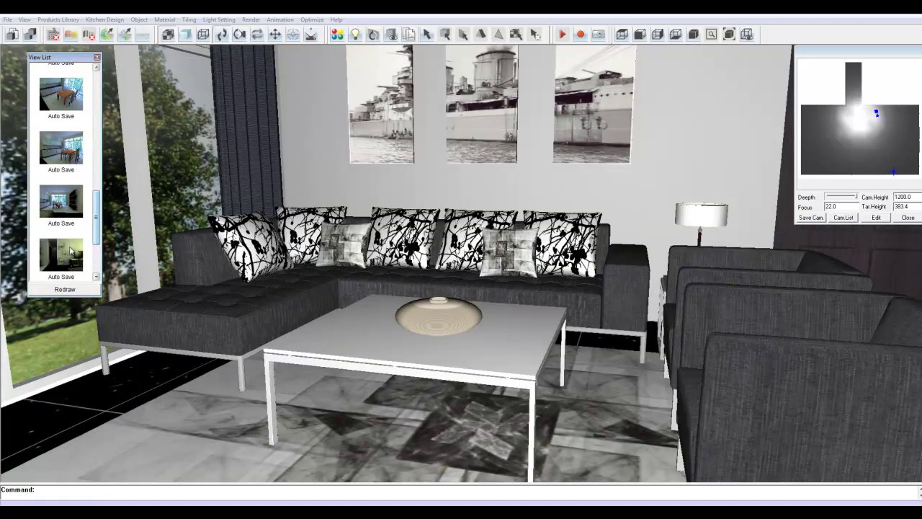
click(62, 252)
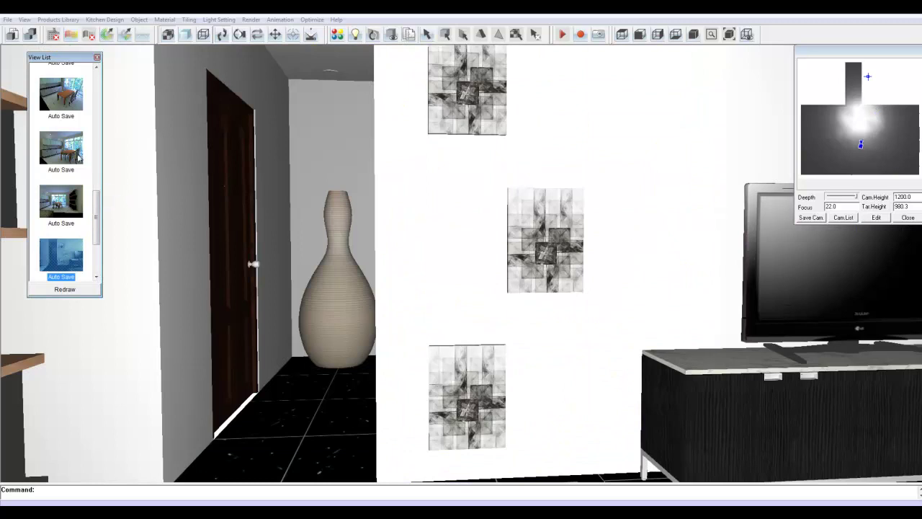
click(78, 158)
drag(93, 221, 84, 122)
click(63, 94)
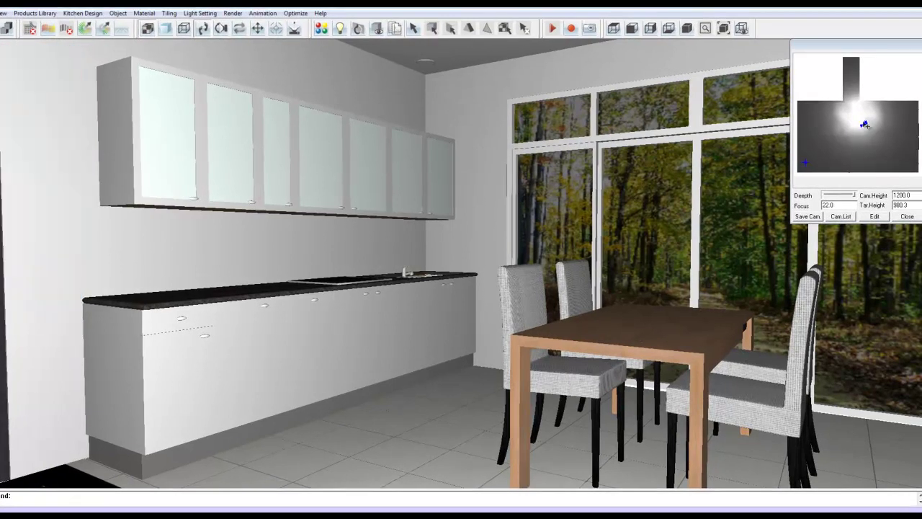
Reposition the camera and its target on the plan to look over the armchairs toward the corner sofa and large windows
drag(865, 124, 903, 115)
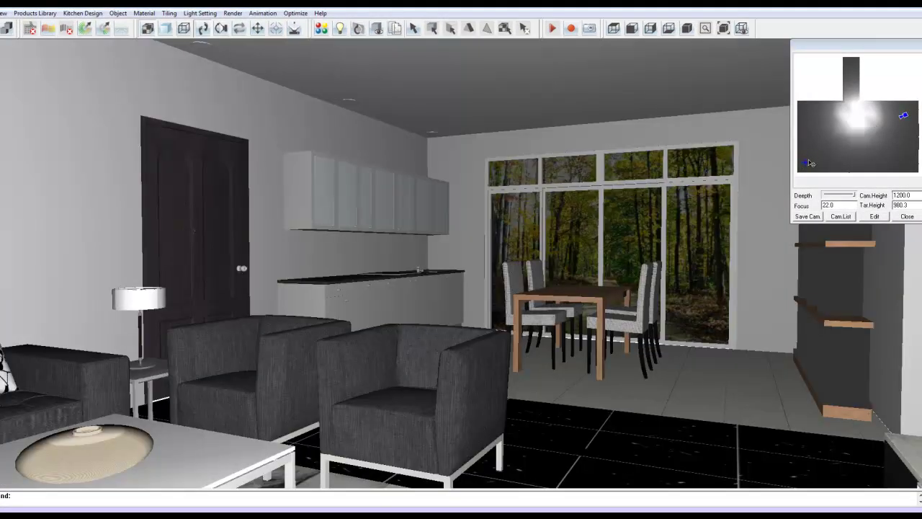
drag(807, 164, 905, 154)
drag(904, 117, 843, 123)
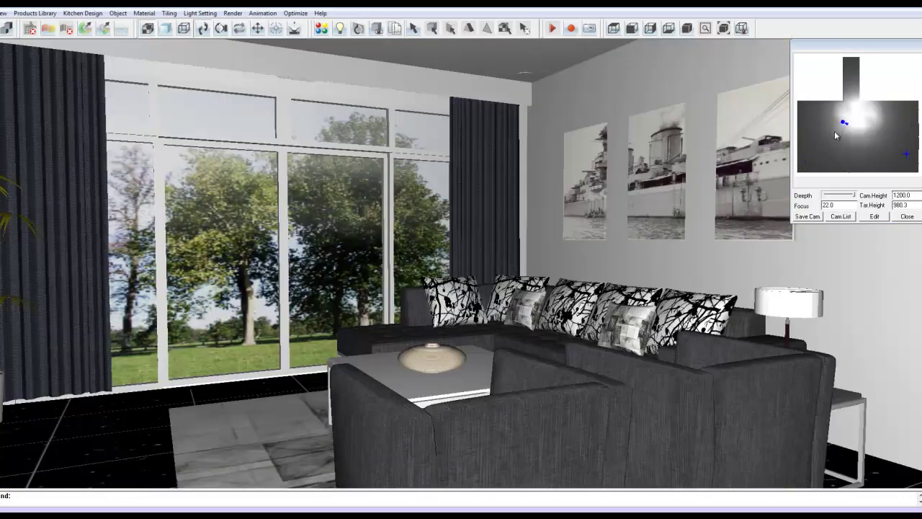